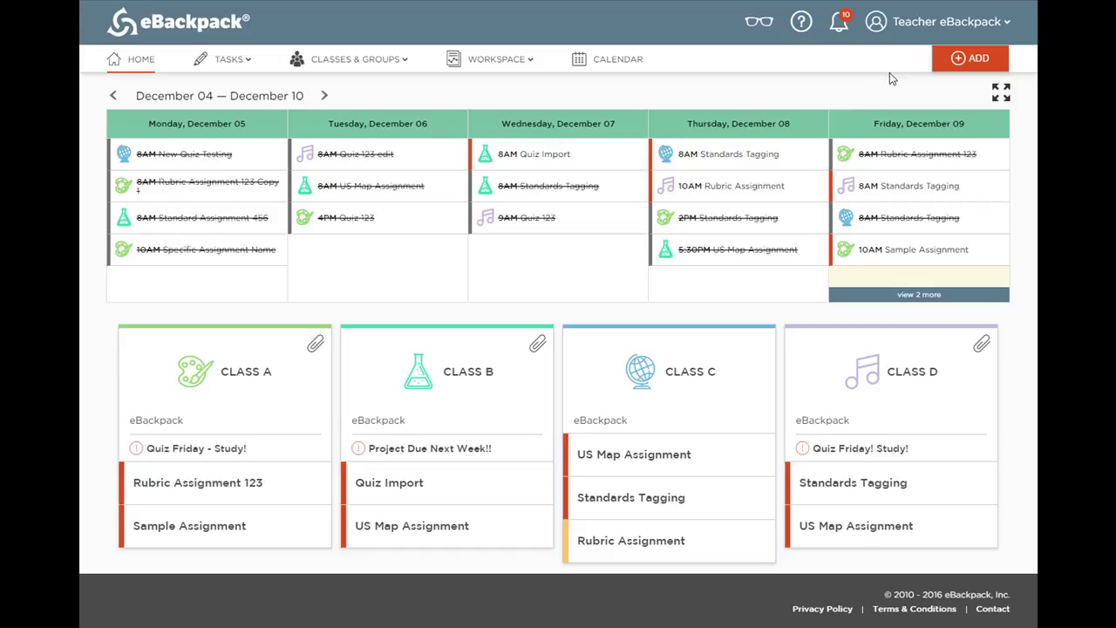
Start a new quiz in Class A named "Sample Quiz 123" with the instructions "Read chapter 2 after you complete this quiz in eBackpack!".
click(958, 61)
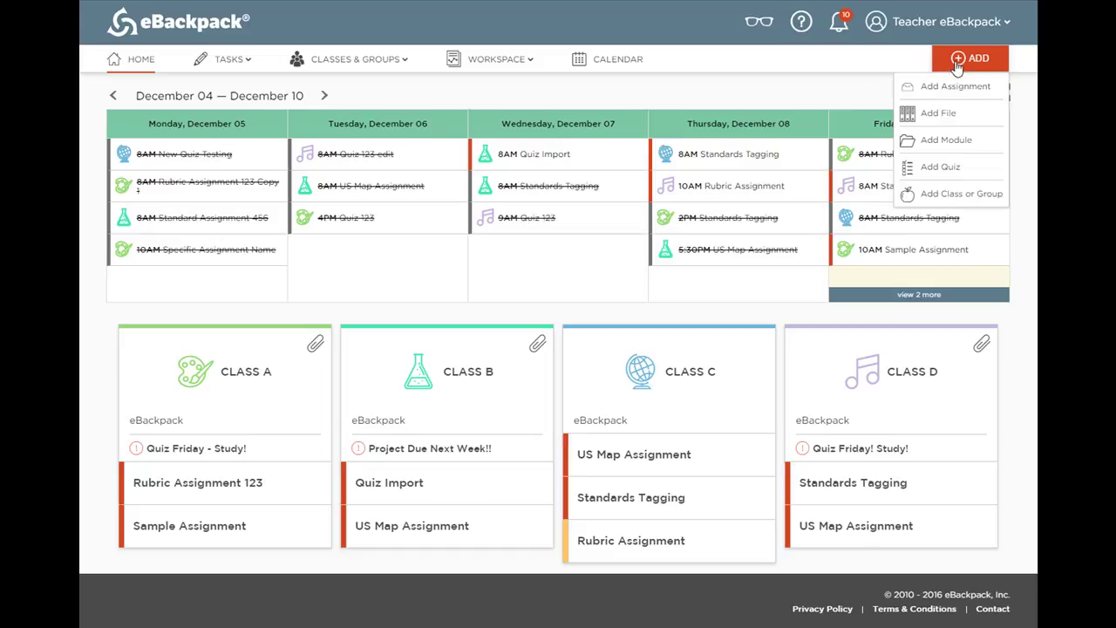
click(945, 168)
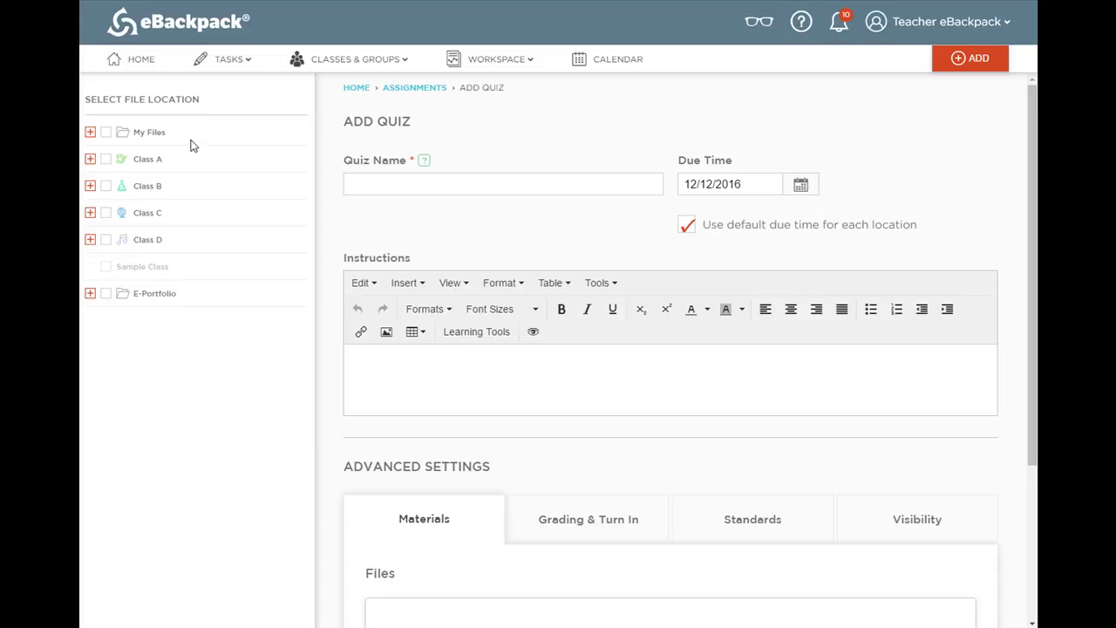
click(107, 159)
click(401, 182)
text(Sample Quiz 123)
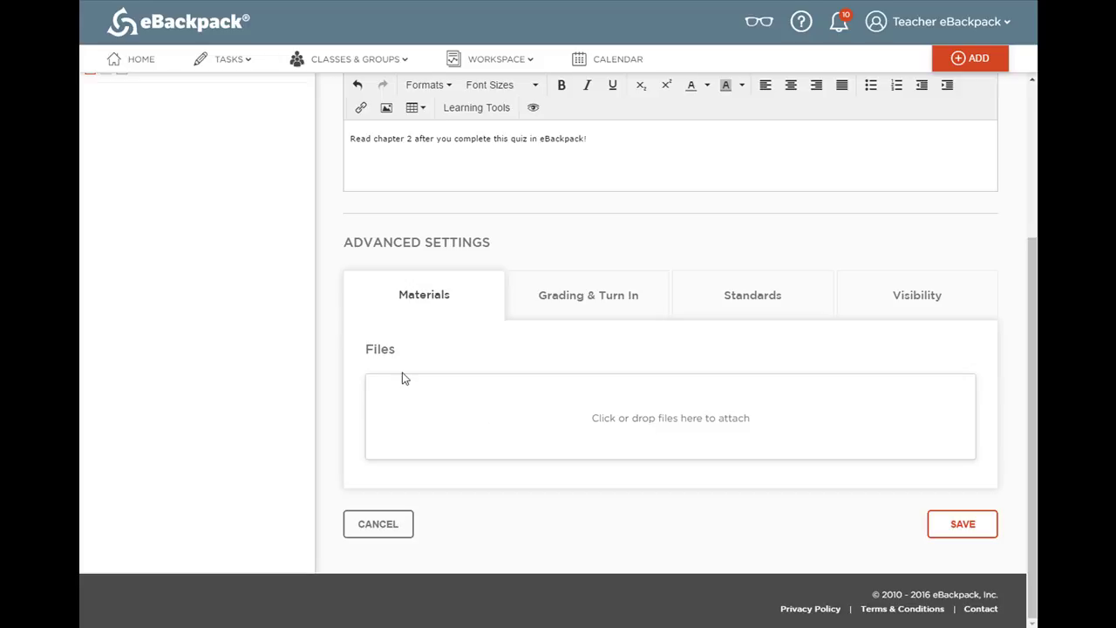
Set the quiz's grading type to Quiz and check the options for releasing grades.
click(660, 423)
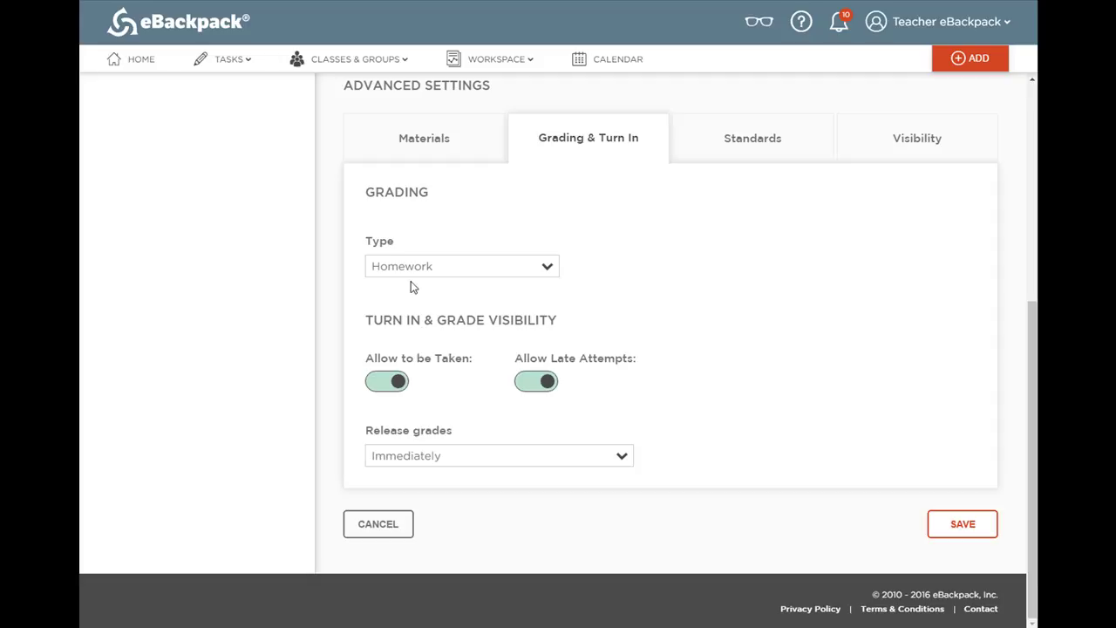
click(541, 266)
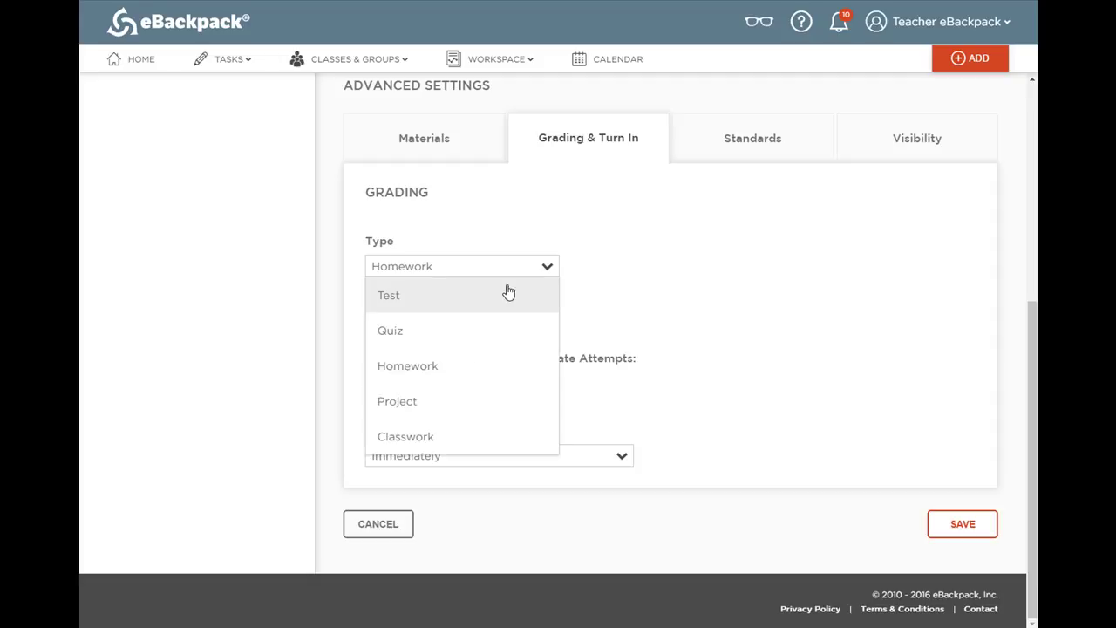
click(446, 333)
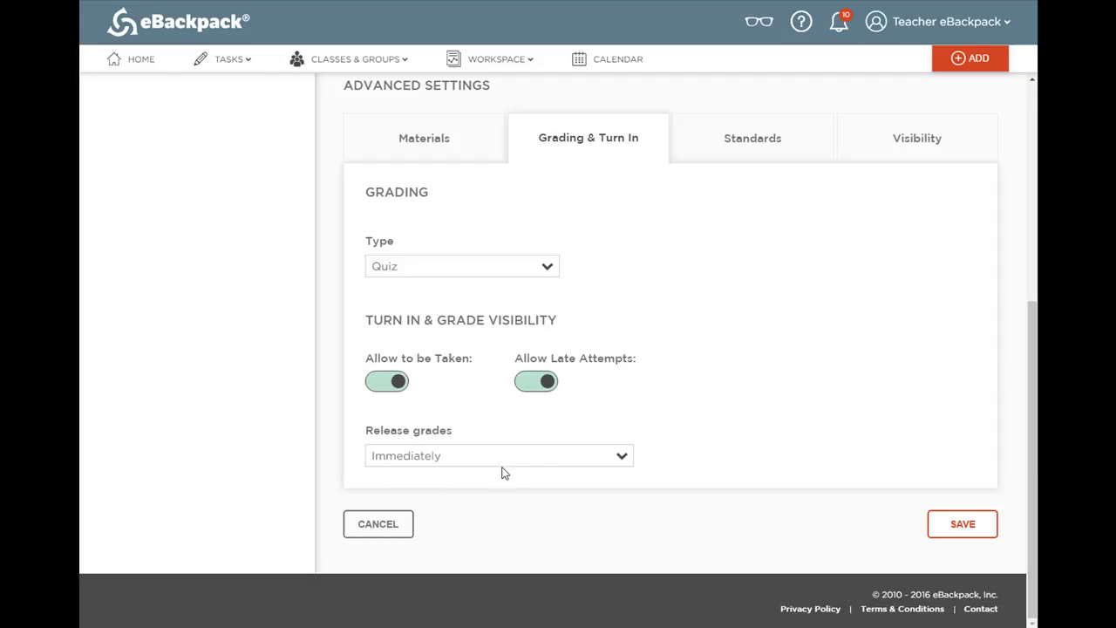
click(602, 459)
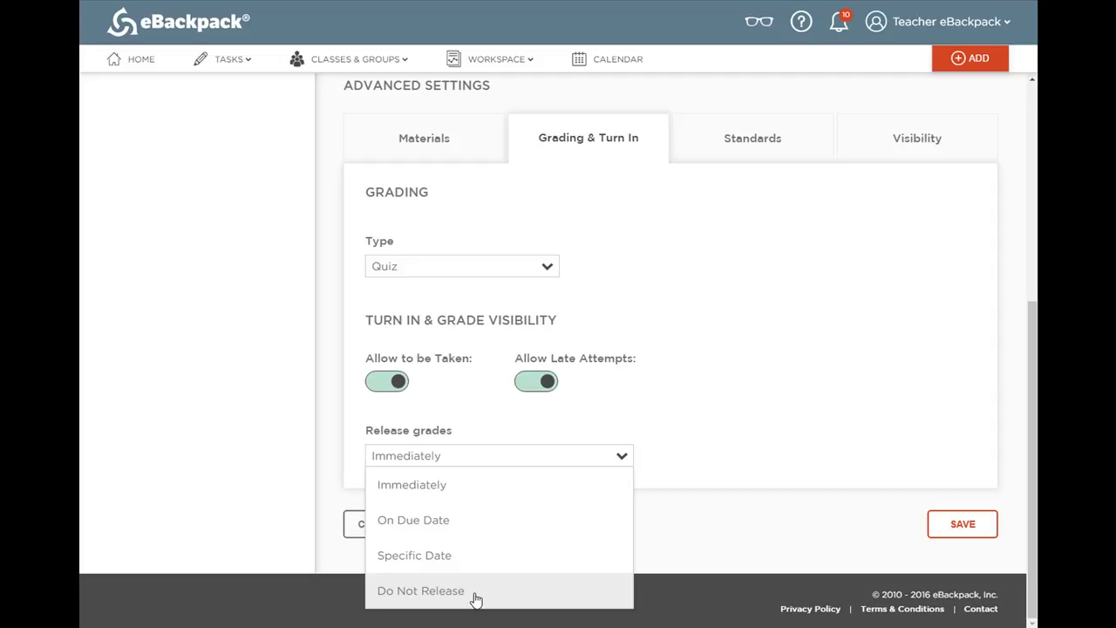
click(684, 472)
Check the quiz's standards and visibility settings and save the new quiz.
click(711, 139)
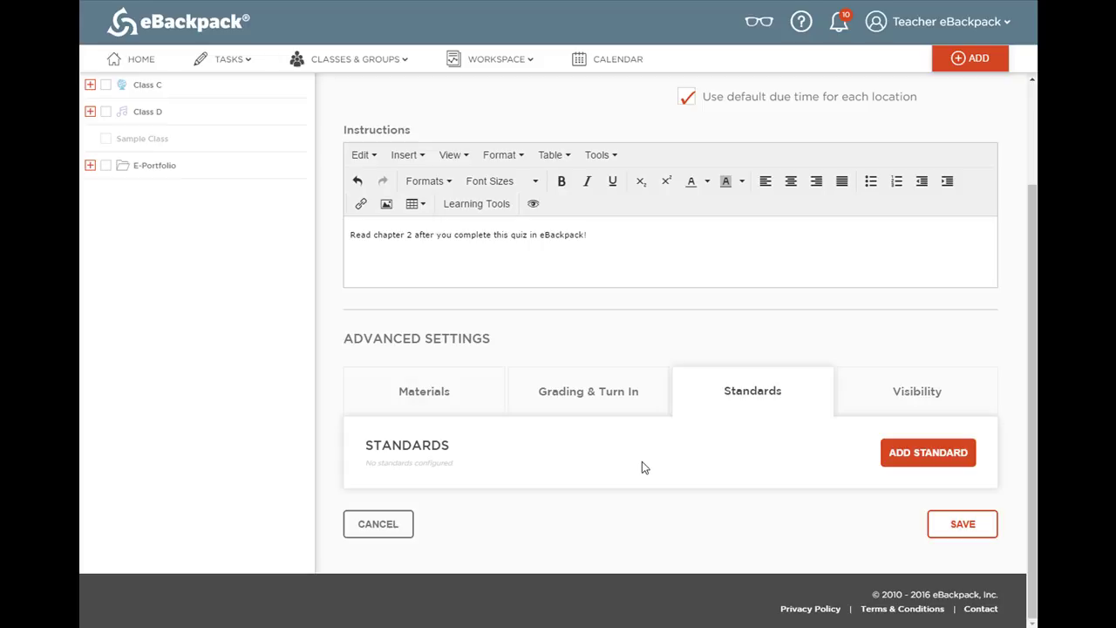
click(880, 392)
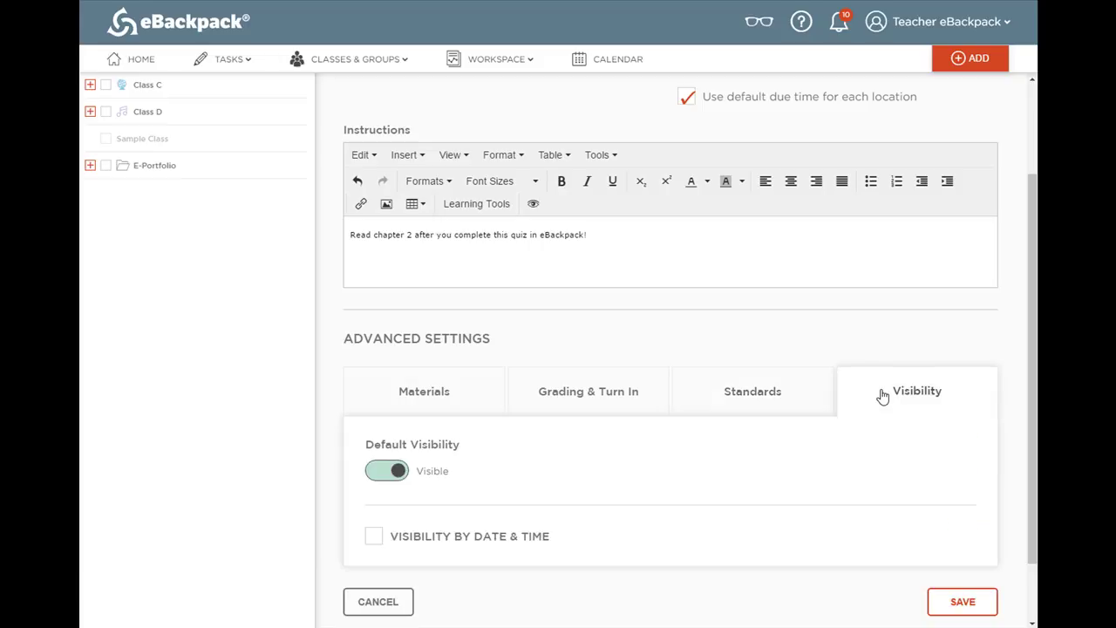
scroll(658, 481, down, 1)
scroll(649, 485, down, 1)
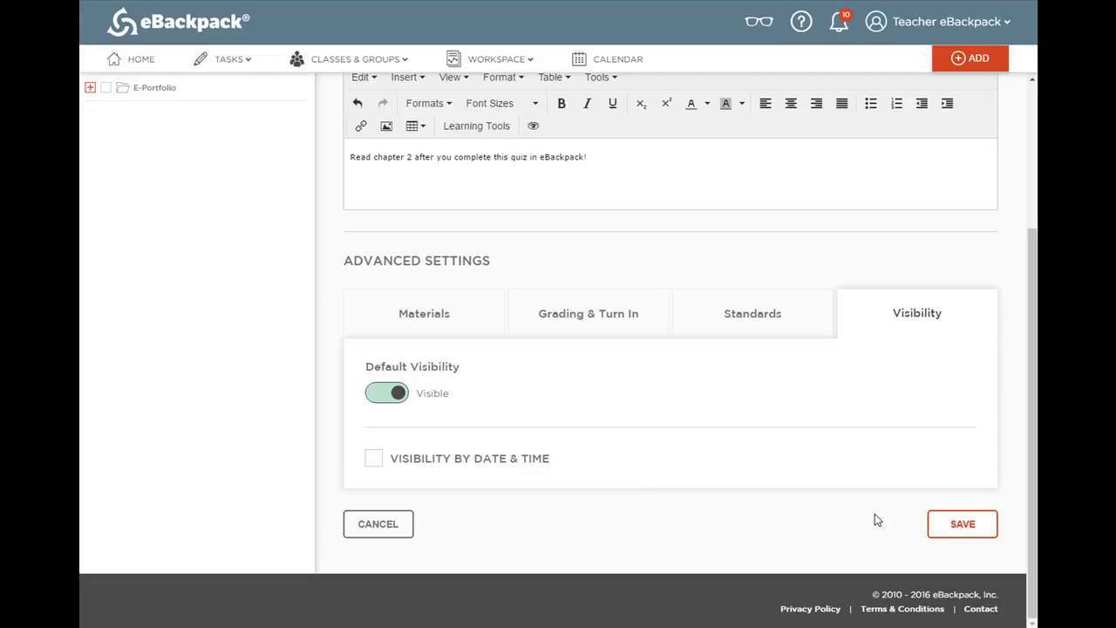
click(955, 523)
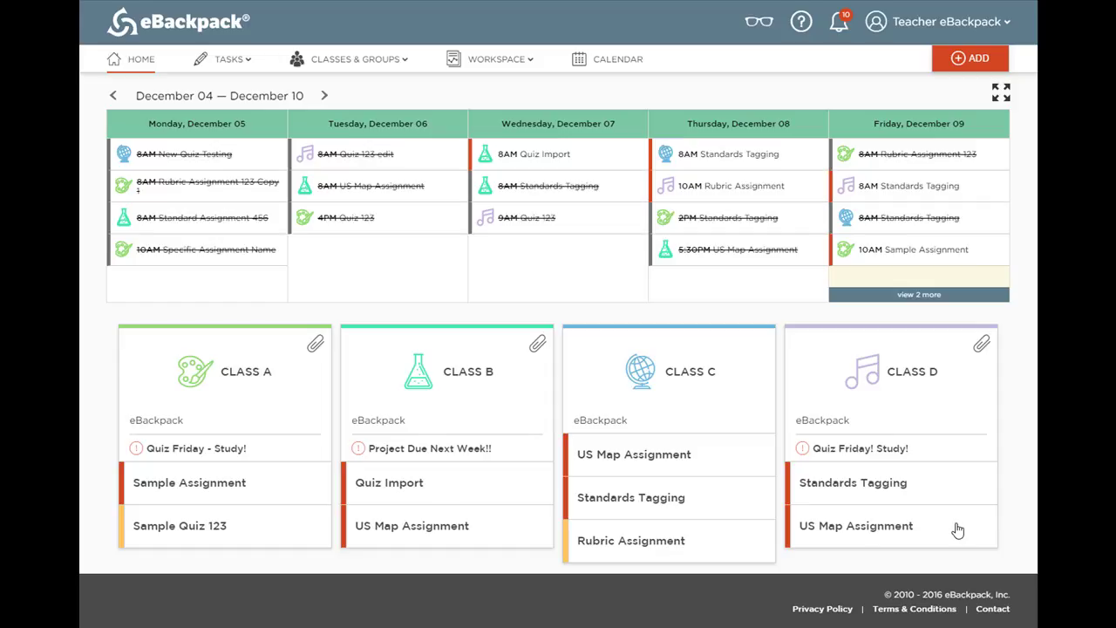
Begin creating the content of Sample Quiz 123 in Class A, accepting the default question and feedback settings.
click(215, 534)
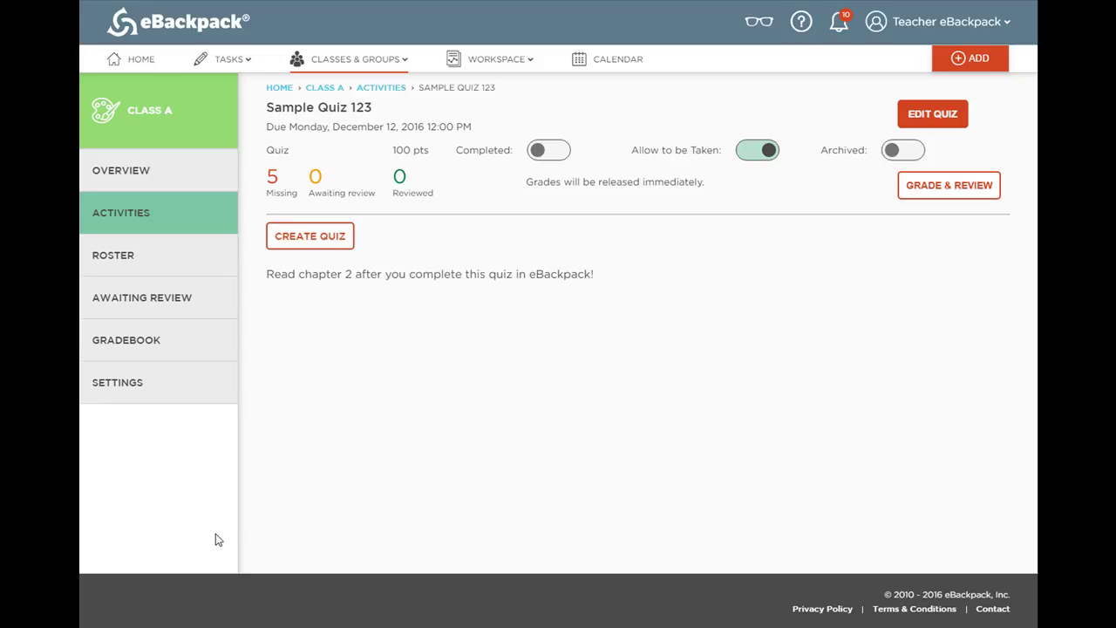
click(325, 242)
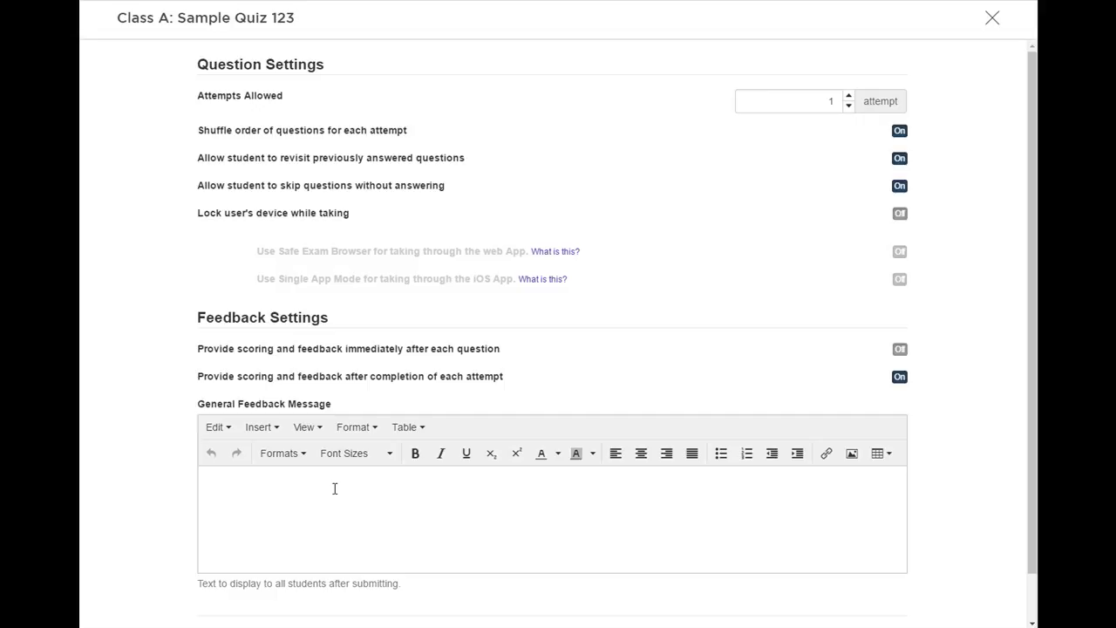
scroll(341, 496, down, 1)
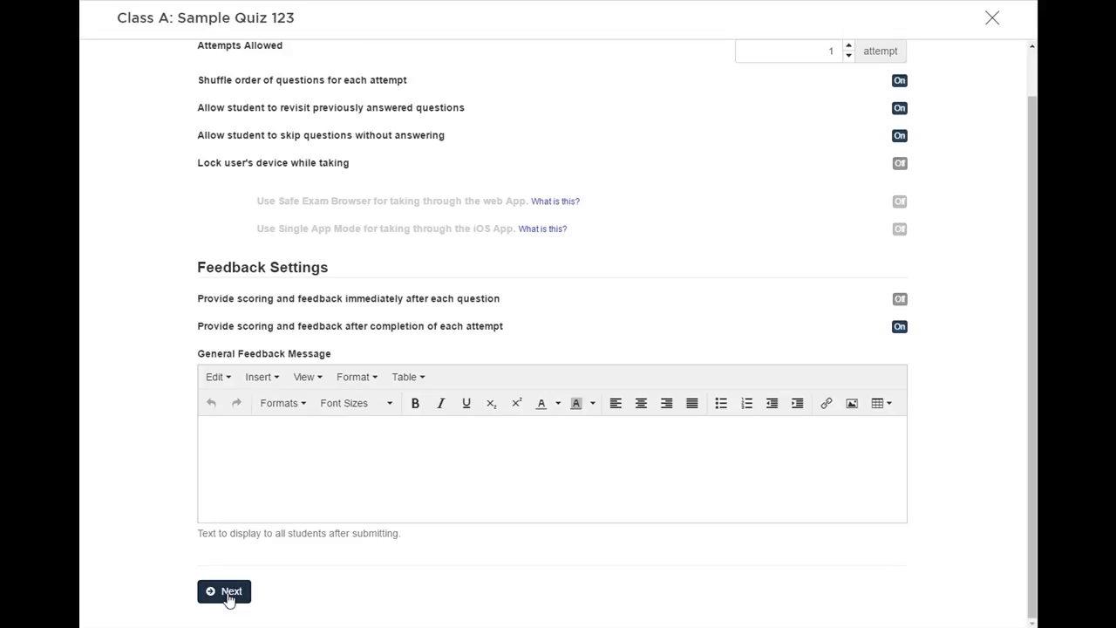
click(228, 596)
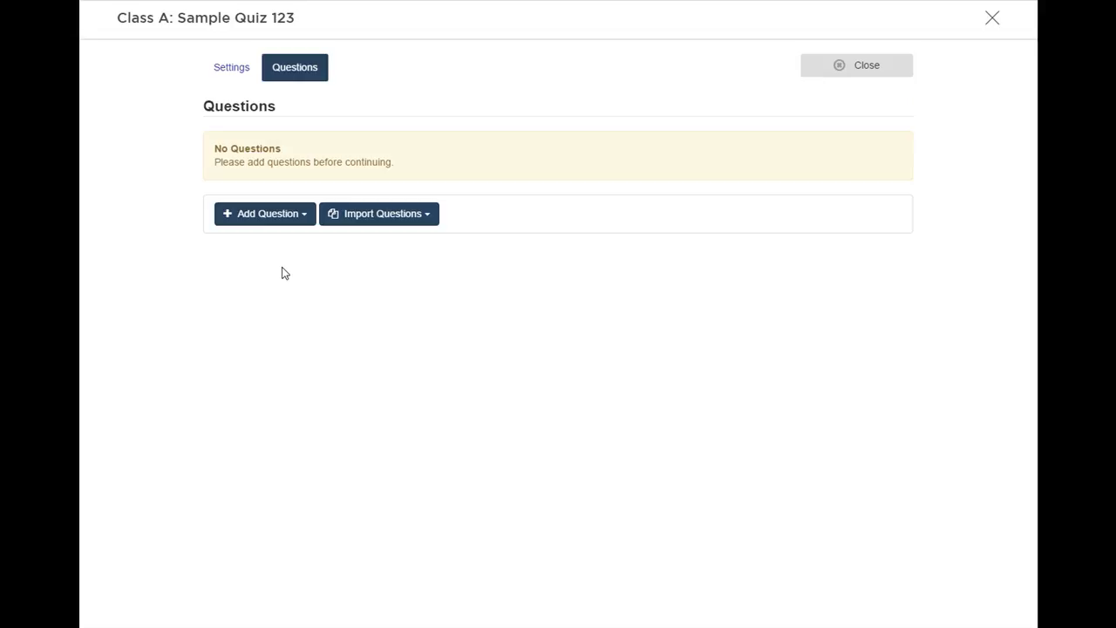
Add a multiple choice question worth 25 points with the prompt "Is using eBackpack easy?".
click(273, 224)
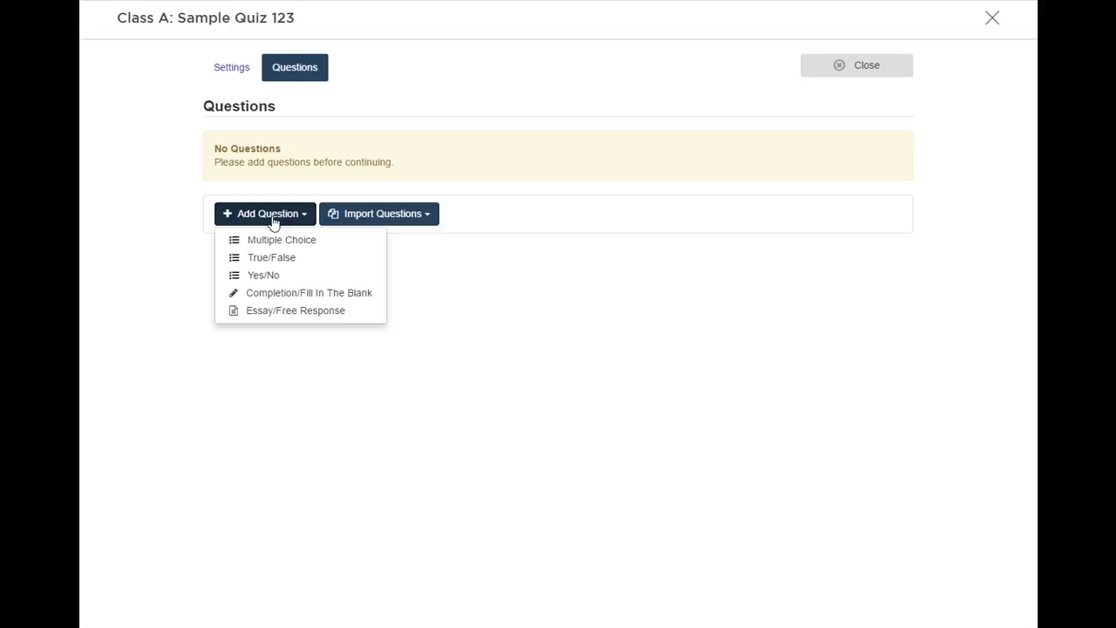
click(293, 241)
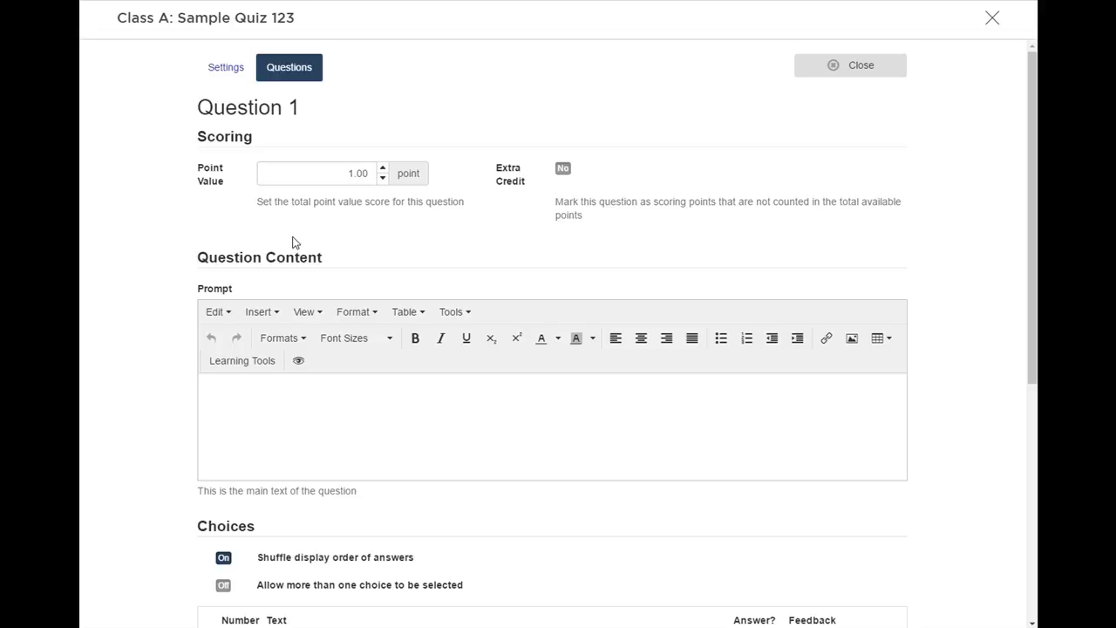
double_click(344, 174)
text(25)
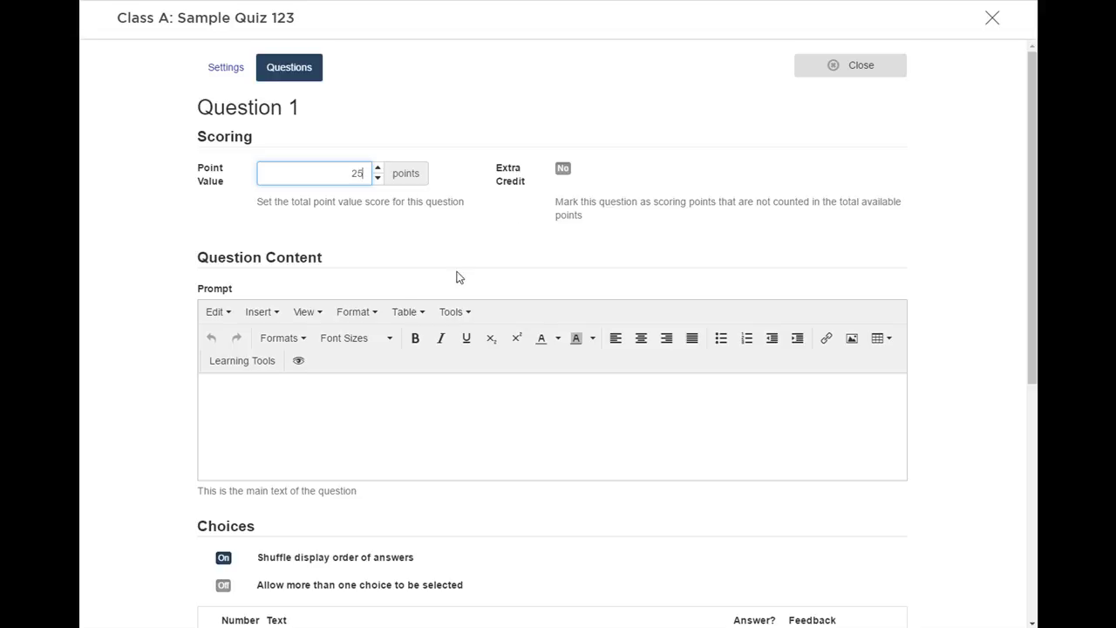
click(257, 403)
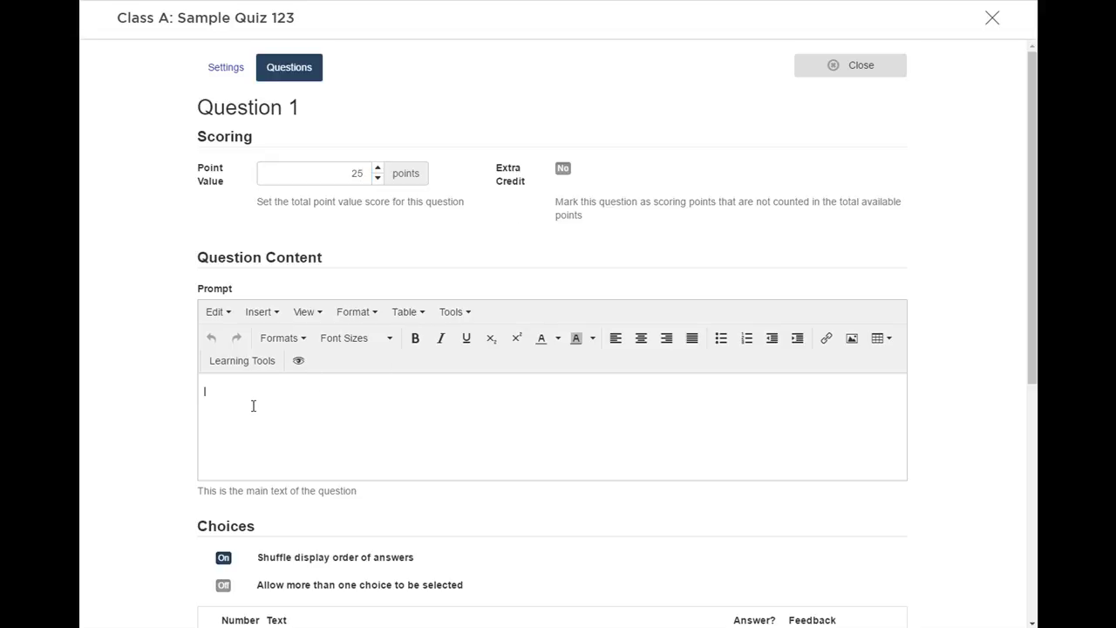
text(Is using eBackpack easy?)
Give the question the choices True and False with True as the correct answer, and save the question.
scroll(236, 375, down, 3)
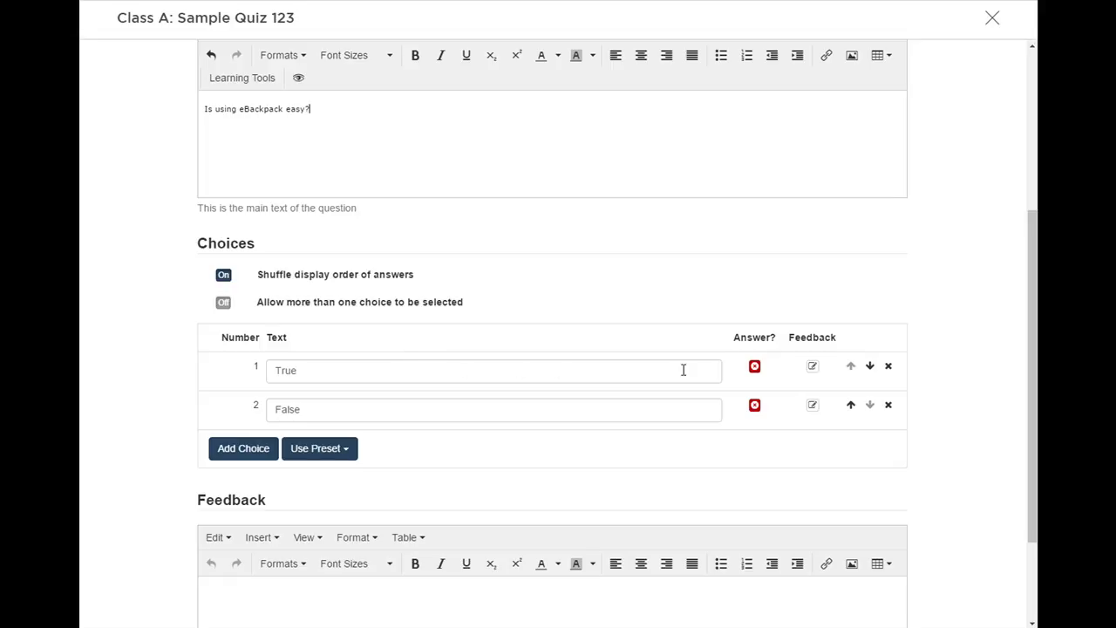
click(755, 368)
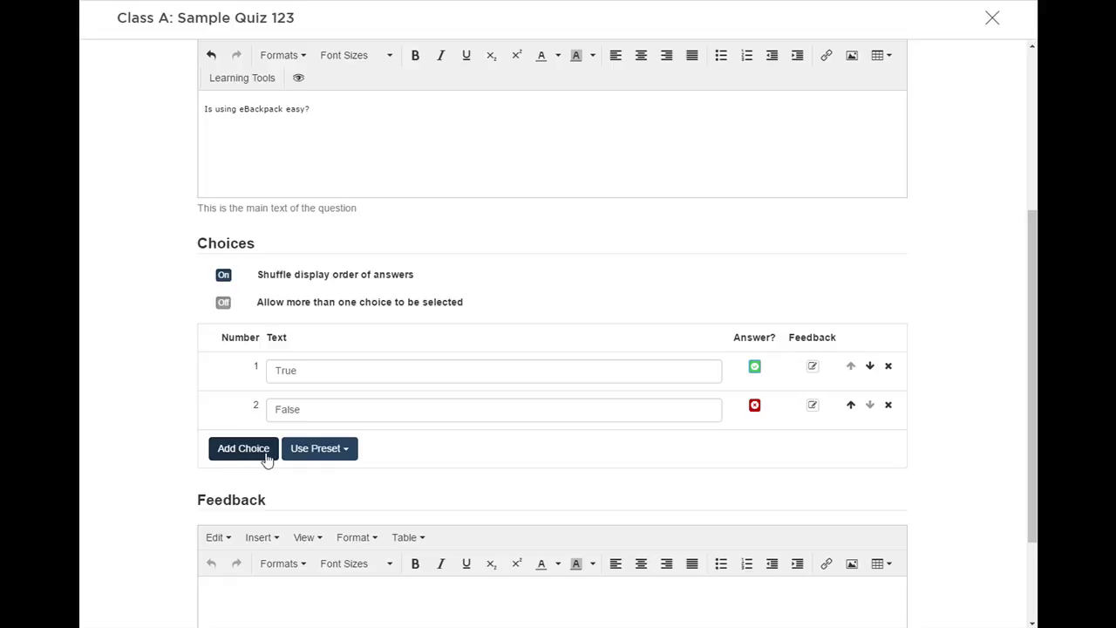
scroll(274, 507, down, 2)
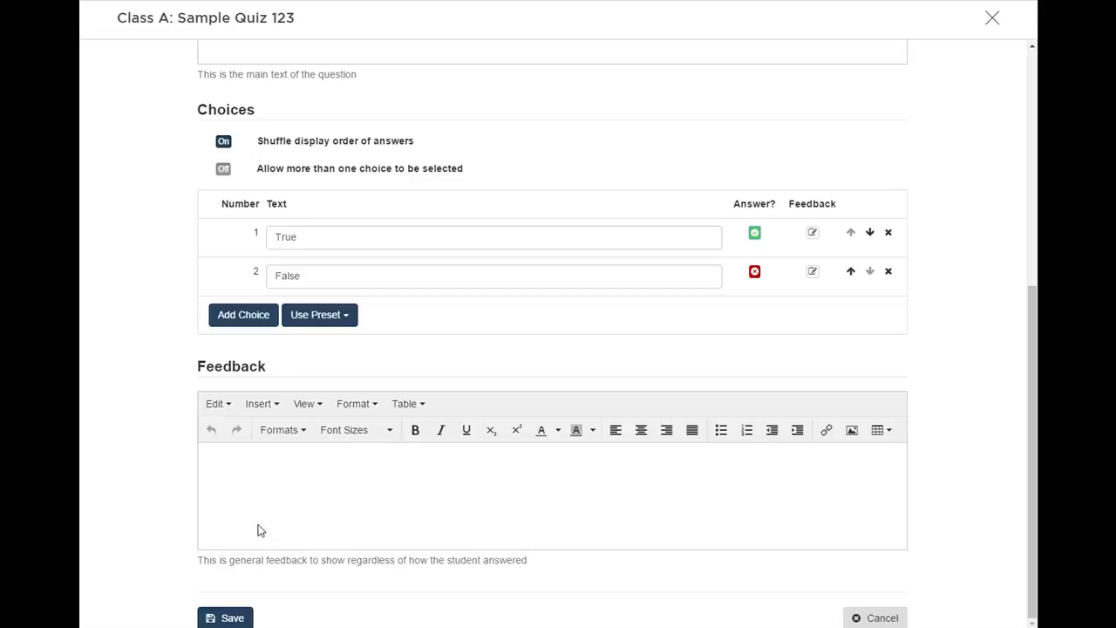
click(232, 618)
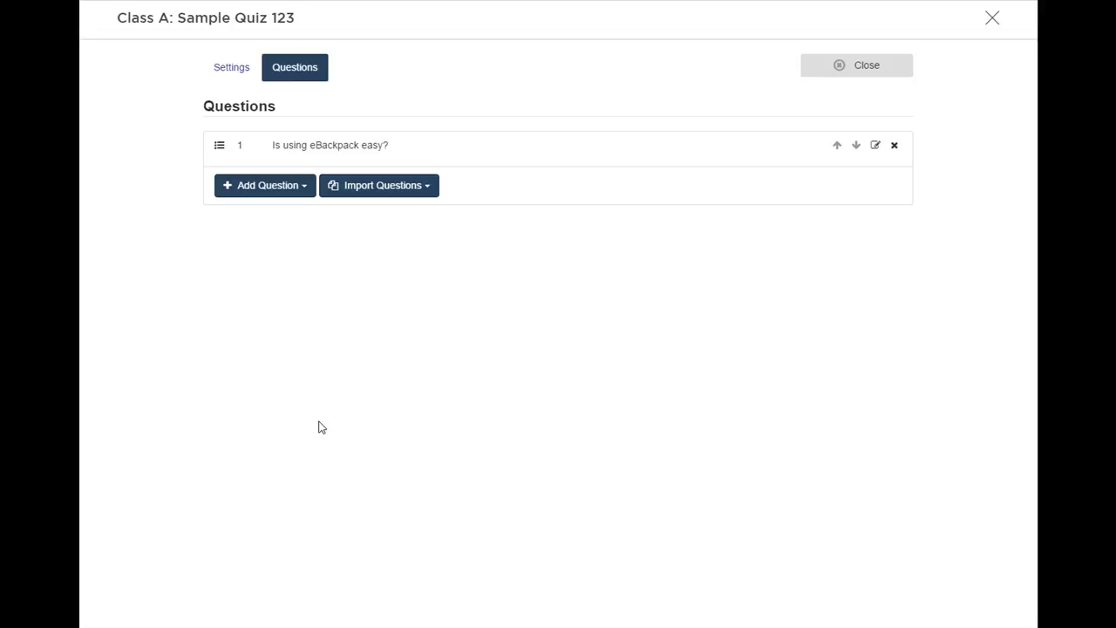
Import three more questions into Sample Quiz 123 and allow the quiz to be taken.
click(379, 190)
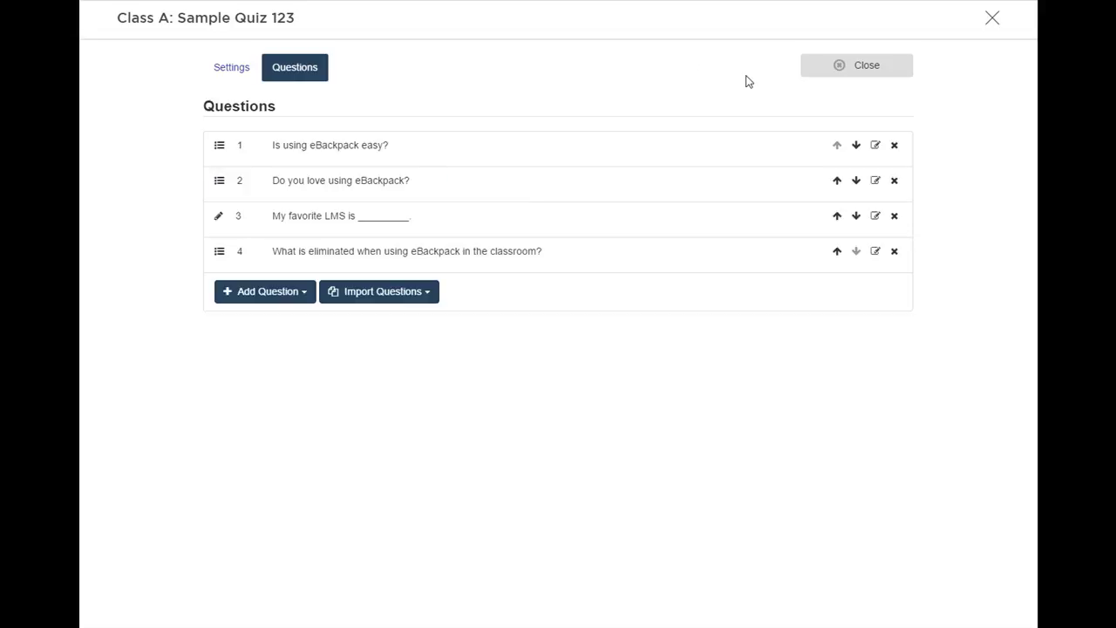
click(845, 69)
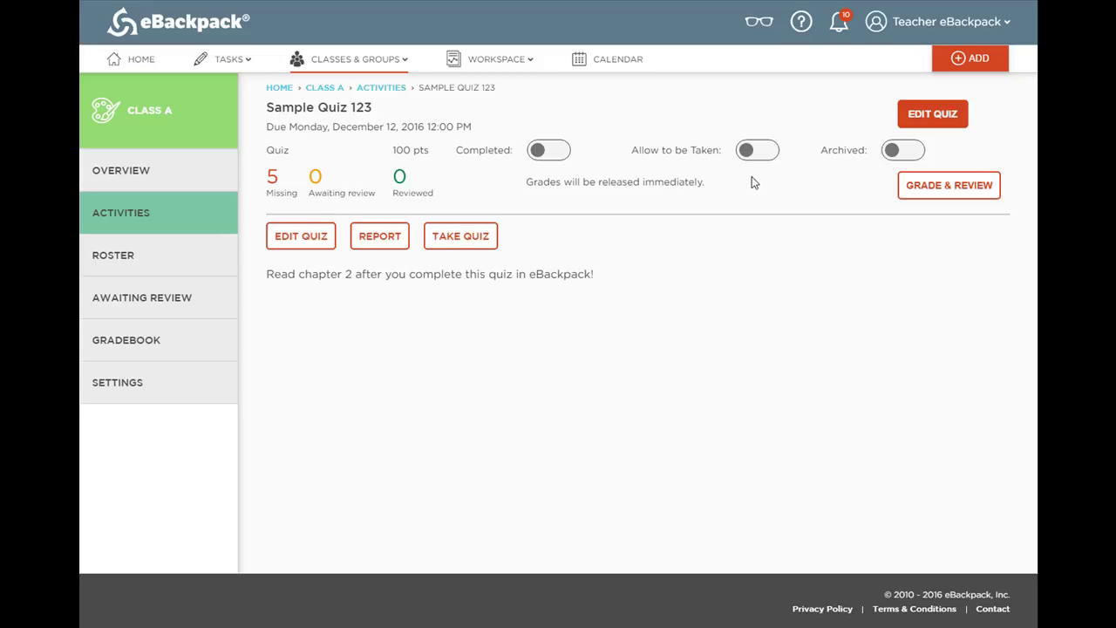
click(757, 151)
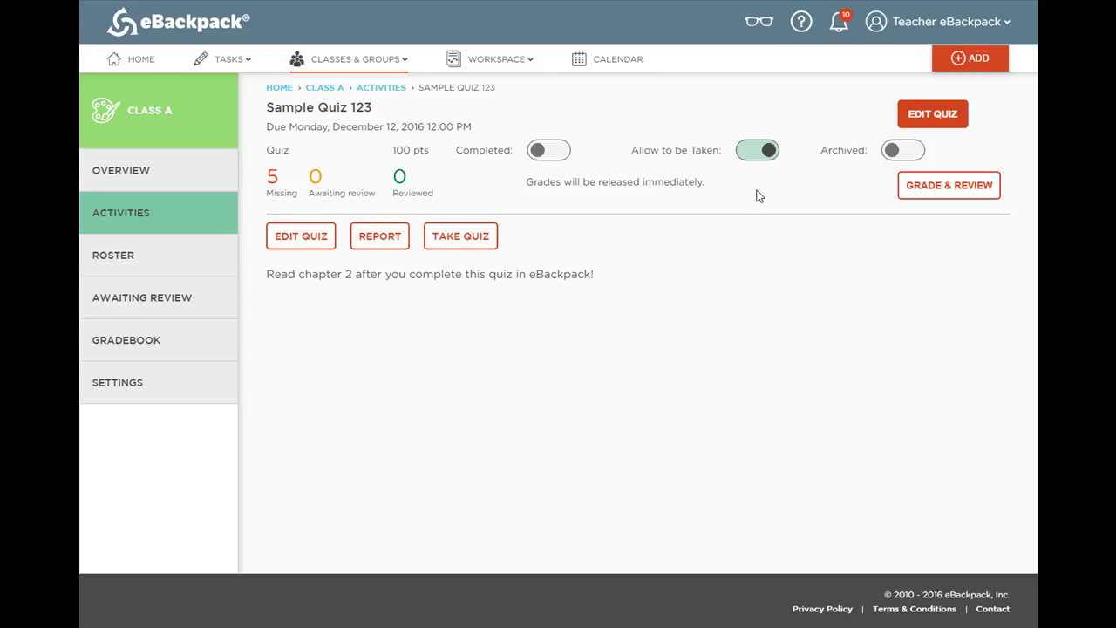